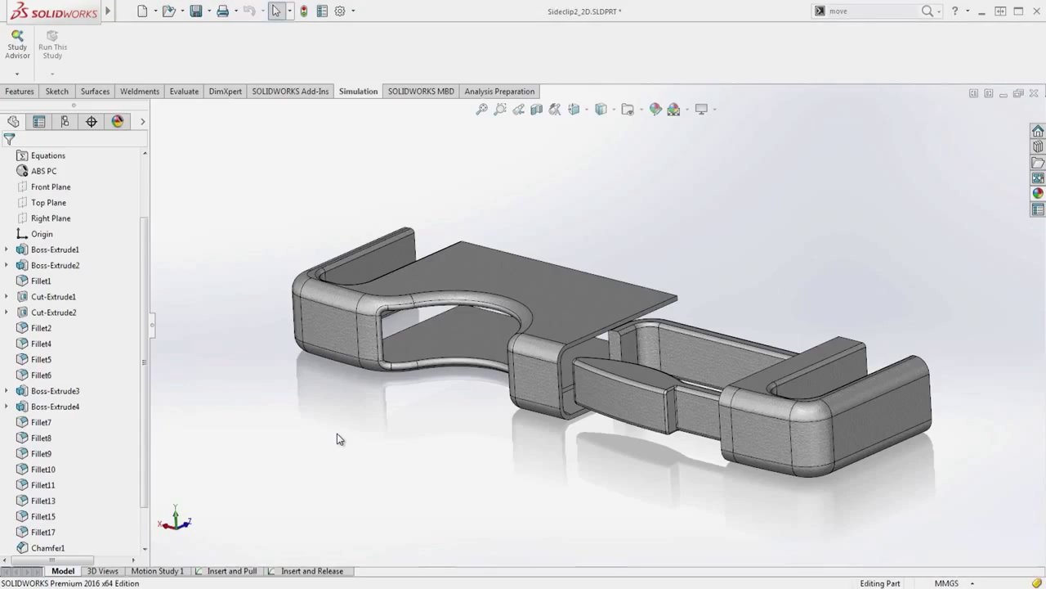
# Step: Rotate the clip view and open the Insert and Release 2D plane-stress study
pyautogui.hotkey('shift', 'Left')
pyautogui.hotkey('shift', 'Left')
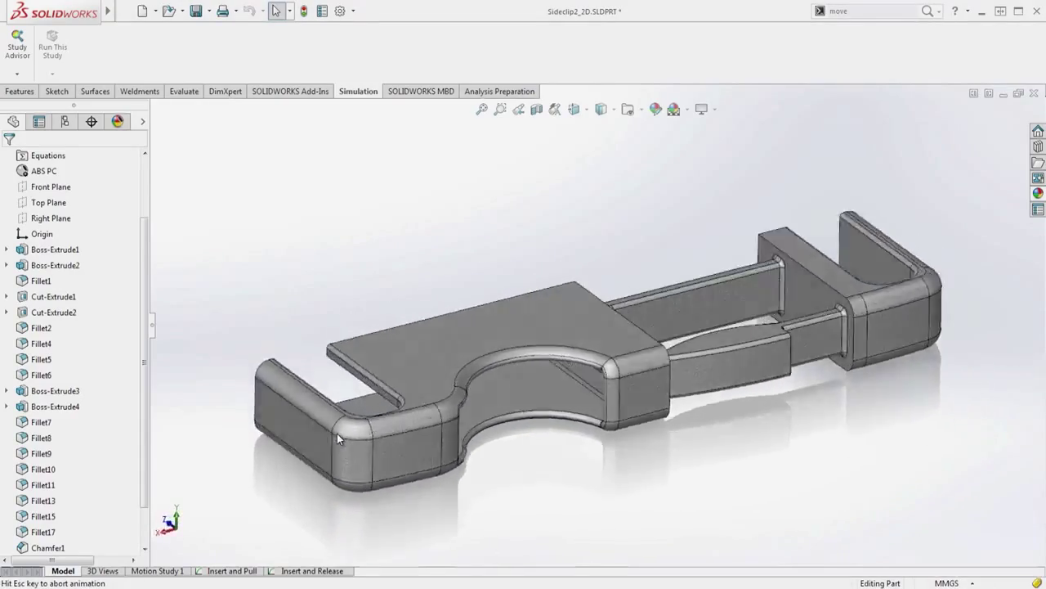
pyautogui.click(288, 570)
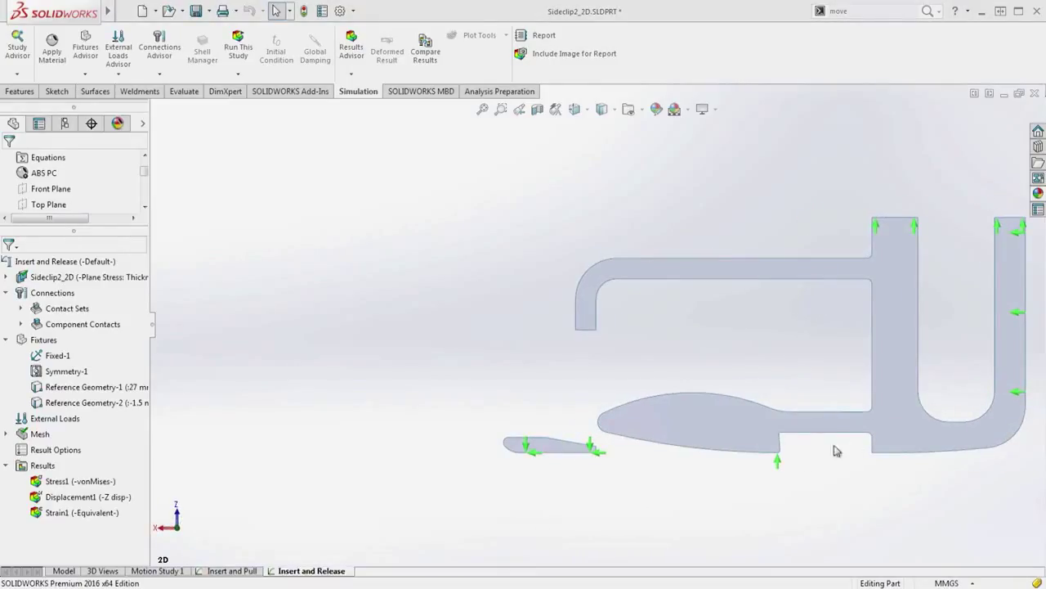
pyautogui.rightClick(91, 388)
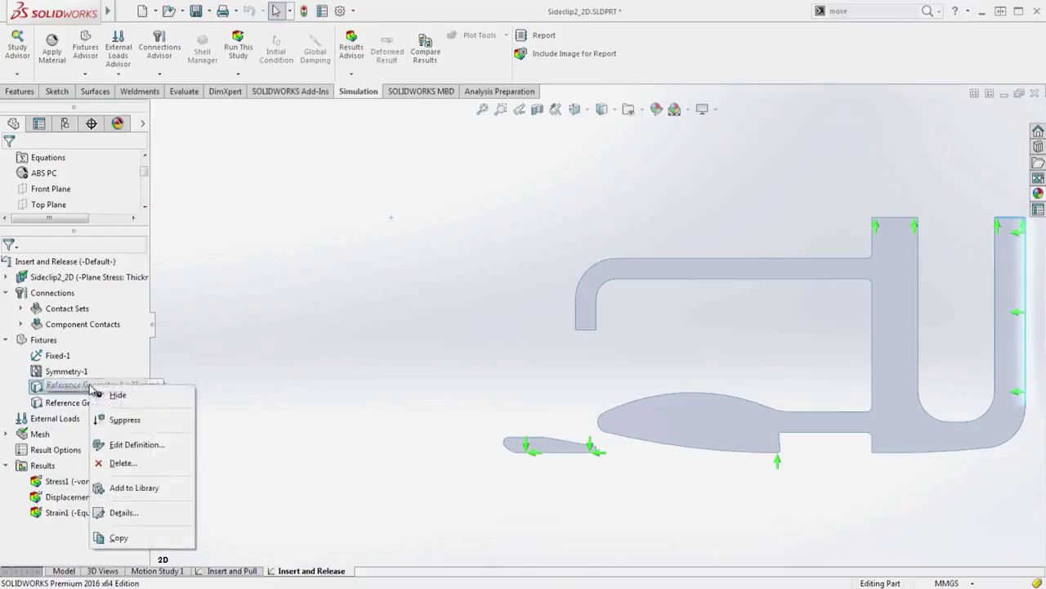
pyautogui.click(116, 444)
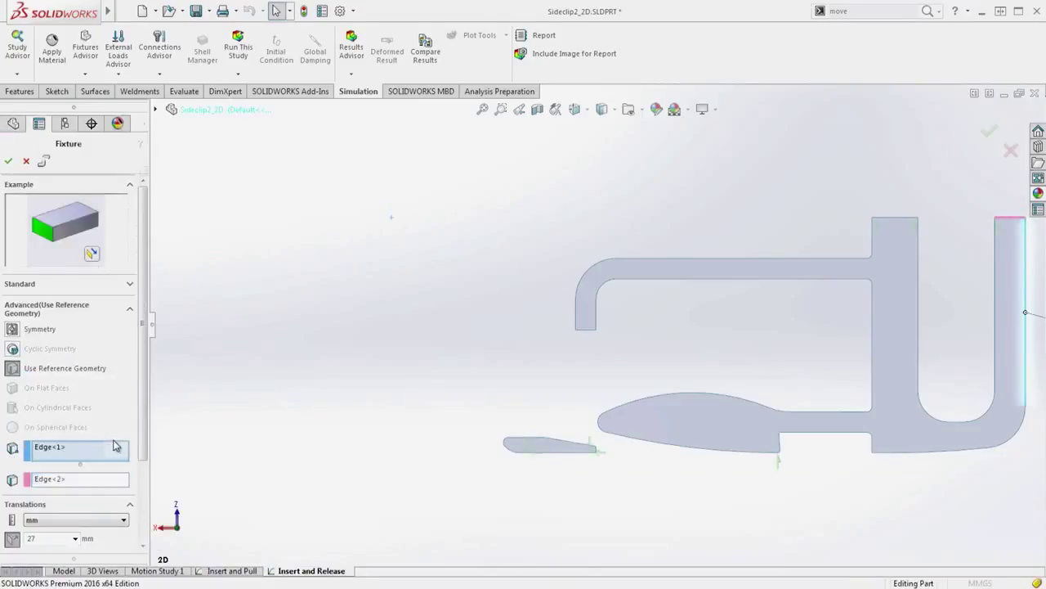
pyautogui.moveTo(141, 464); pyautogui.dragTo(140, 547)
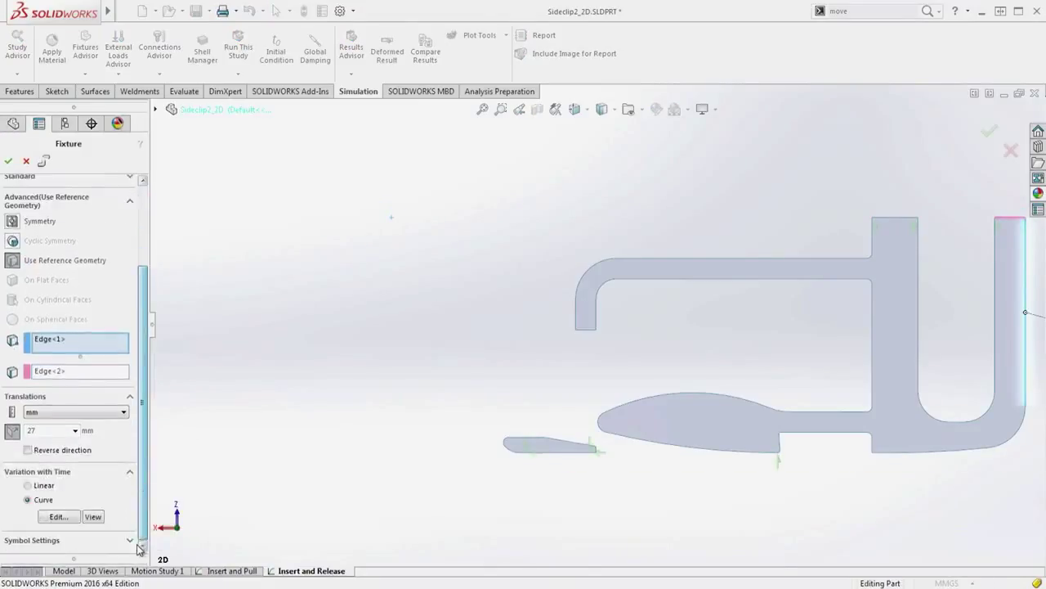
pyautogui.click(57, 517)
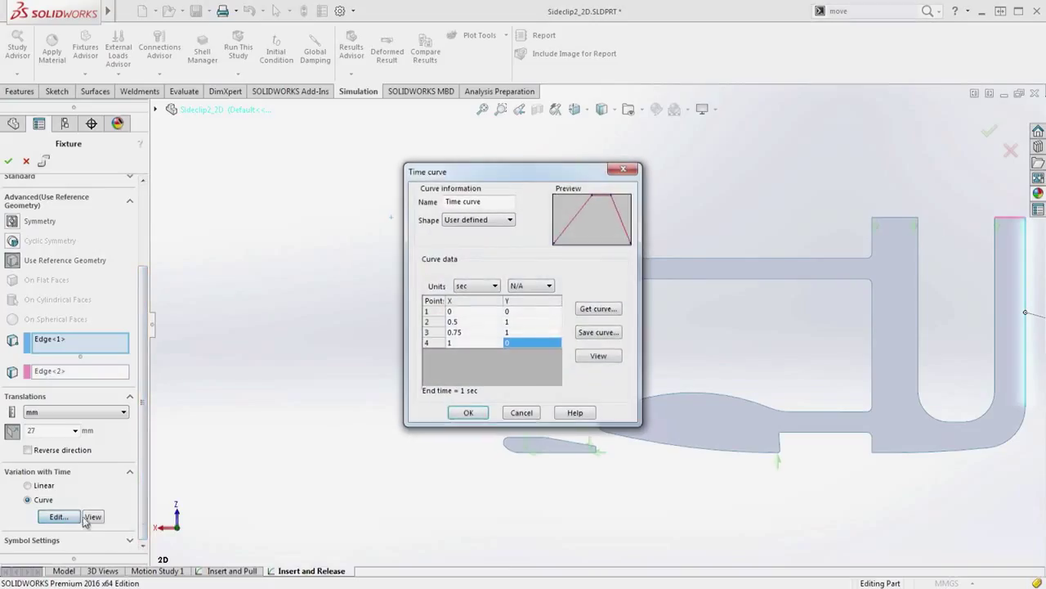
pyautogui.click(598, 356)
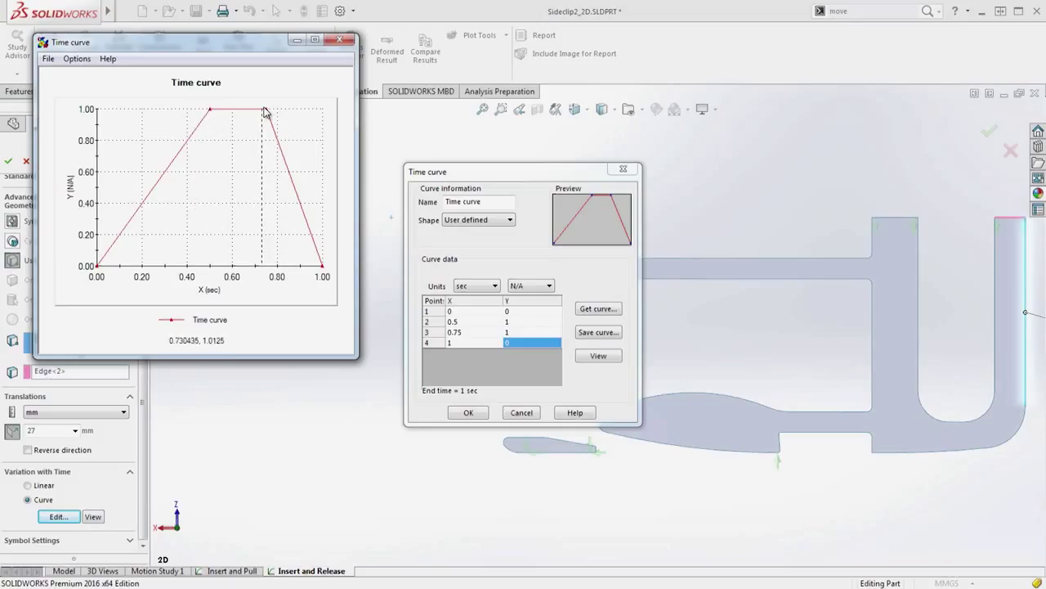
pyautogui.click(342, 43)
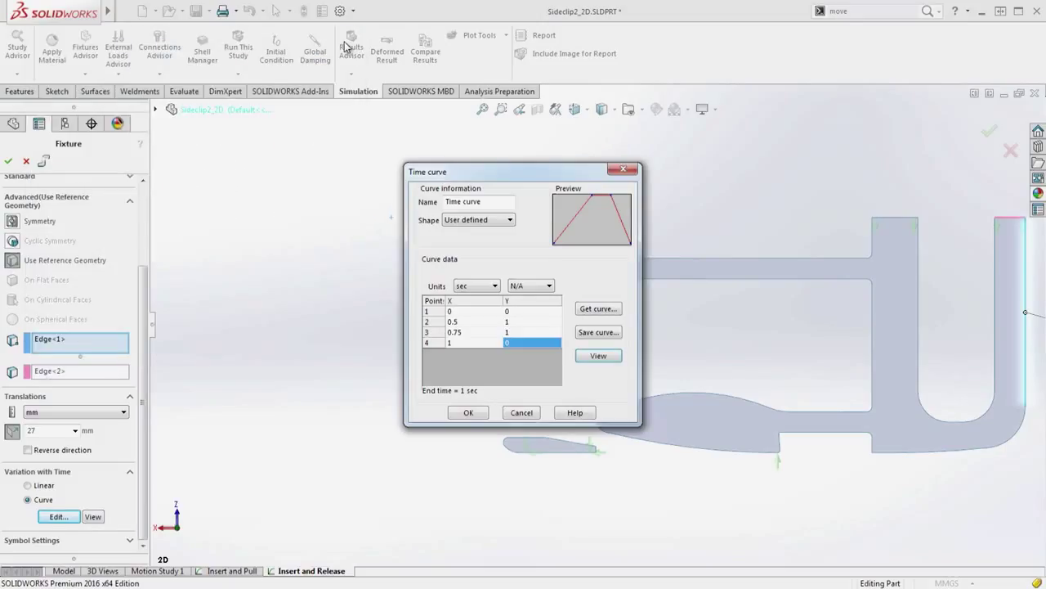
pyautogui.press('Return')
pyautogui.press('Return')
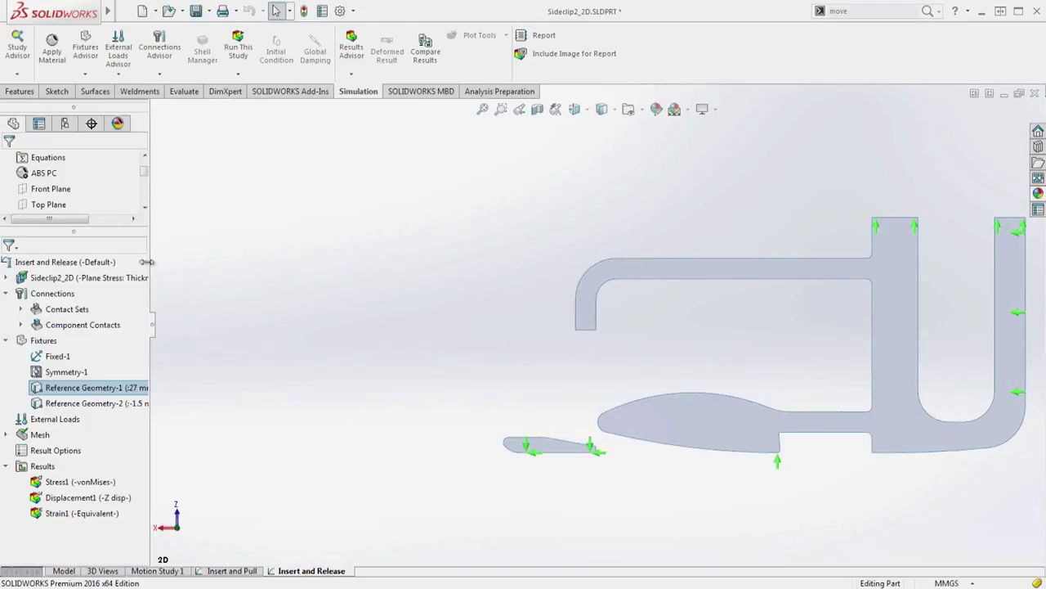
pyautogui.rightClick(75, 403)
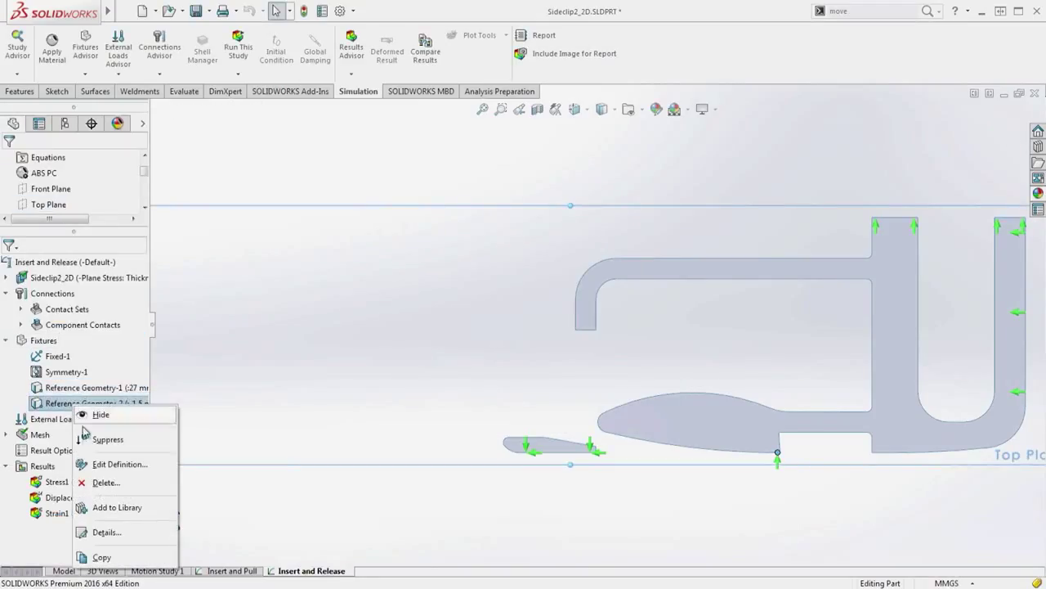
pyautogui.click(116, 464)
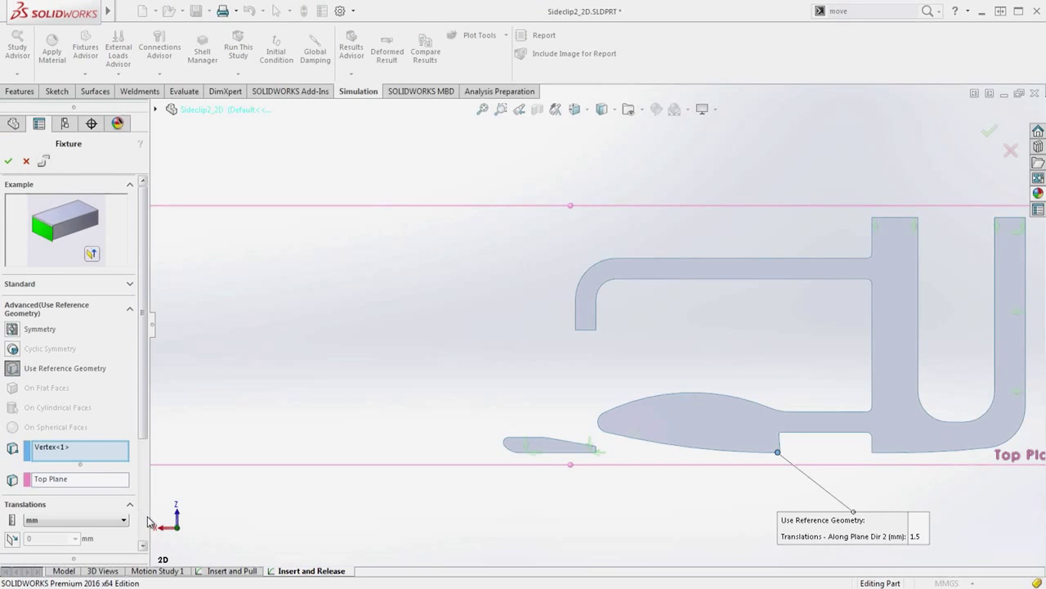
pyautogui.click(144, 518)
pyautogui.click(57, 517)
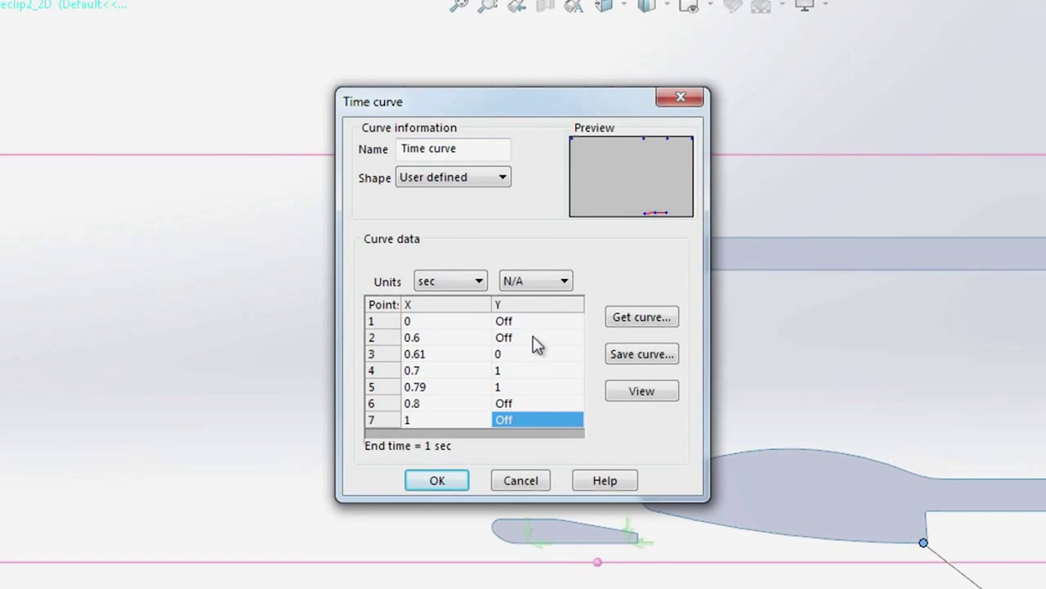
pyautogui.click(533, 337)
pyautogui.click(576, 337)
pyautogui.click(576, 337)
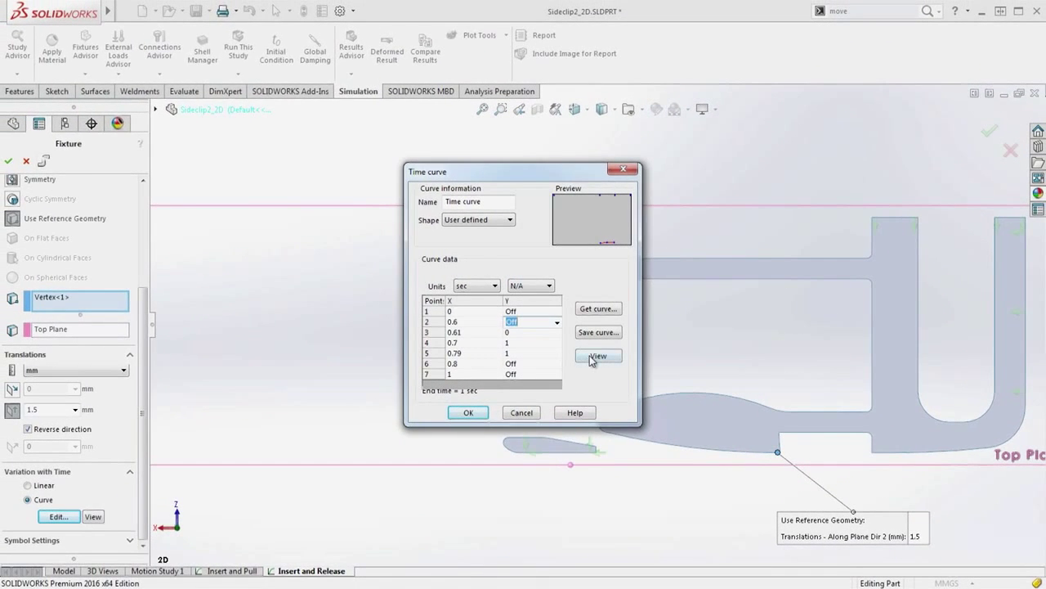
pyautogui.click(609, 392)
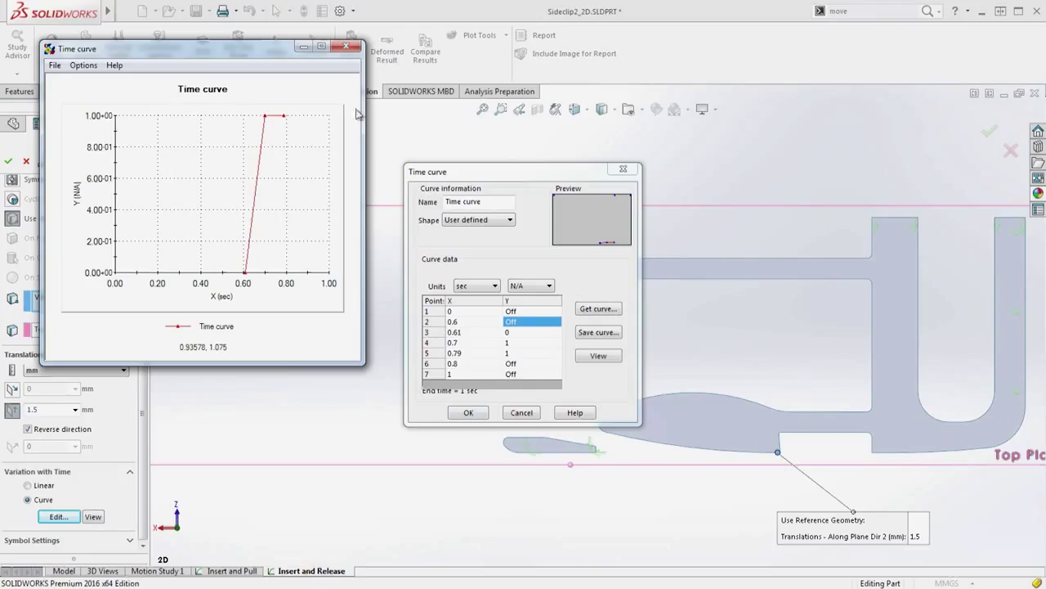
pyautogui.click(342, 49)
pyautogui.press('Return')
pyautogui.press('Return')
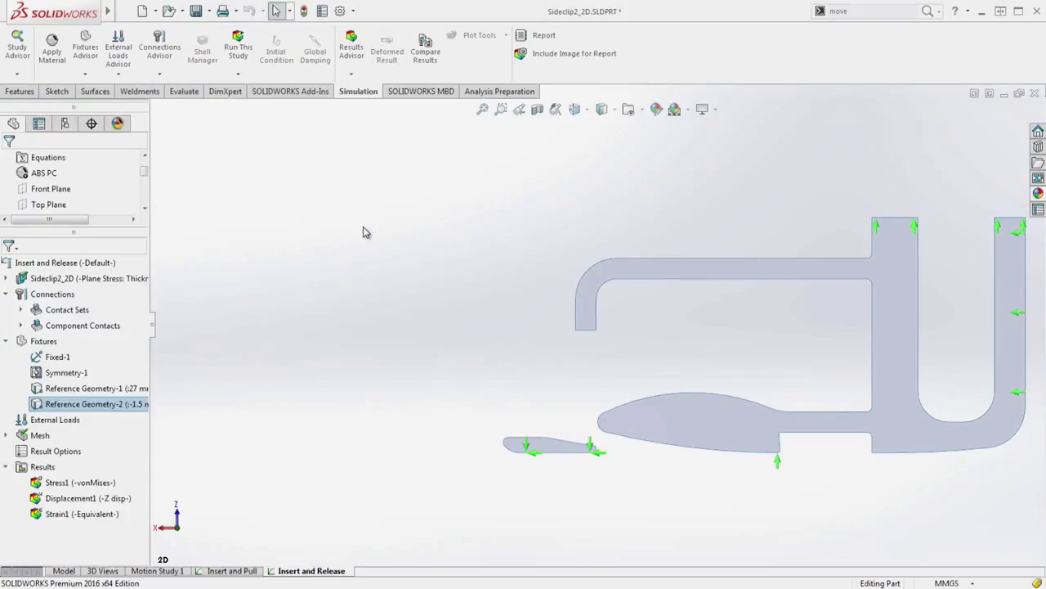
# Step: Hide the fixture symbols on the clip and display the Stress1 von Mises plot
pyautogui.click(631, 110)
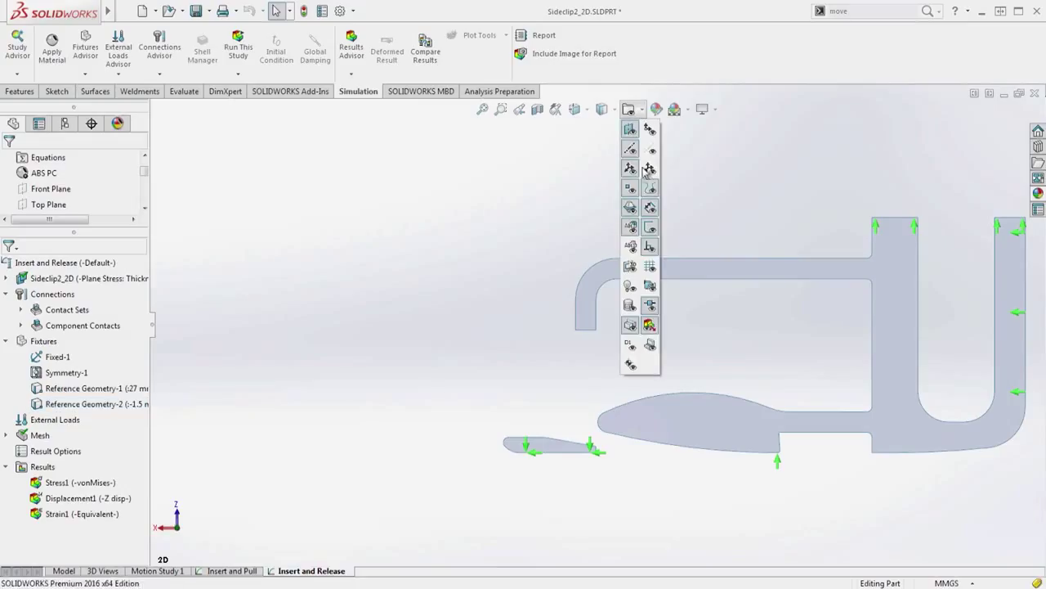
pyautogui.click(646, 342)
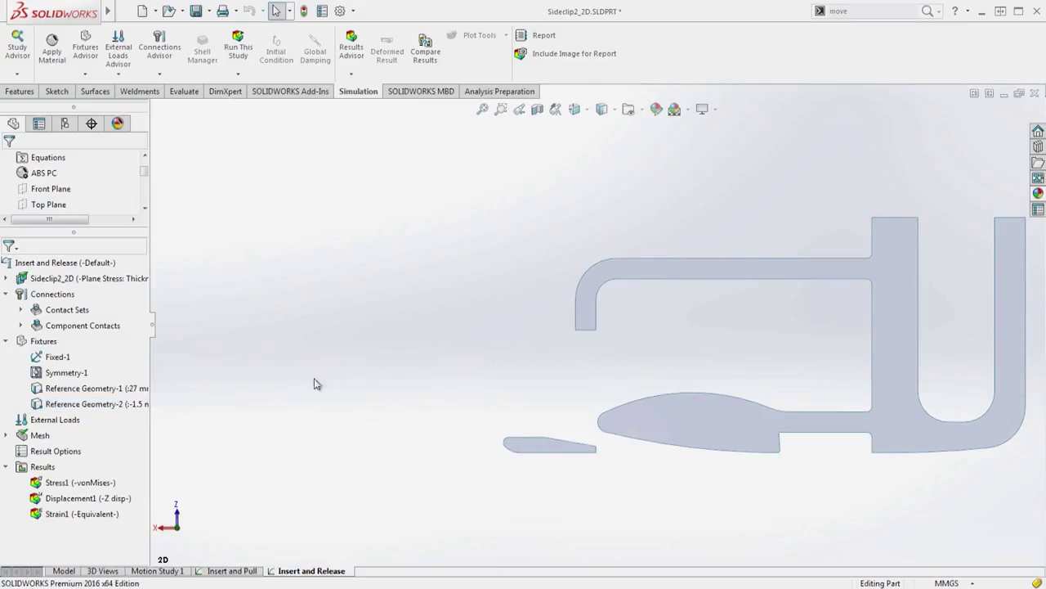
pyautogui.doubleClick(65, 484)
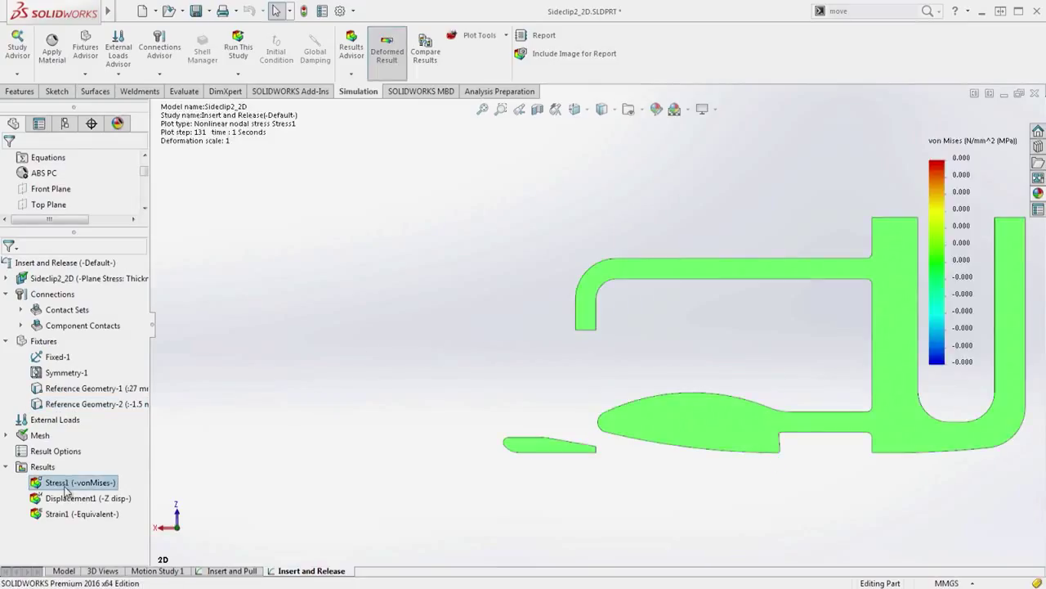
# Step: Animate the Stress1 plot through the load steps, then stop and close the animation
pyautogui.rightClick(66, 491)
pyautogui.click(92, 205)
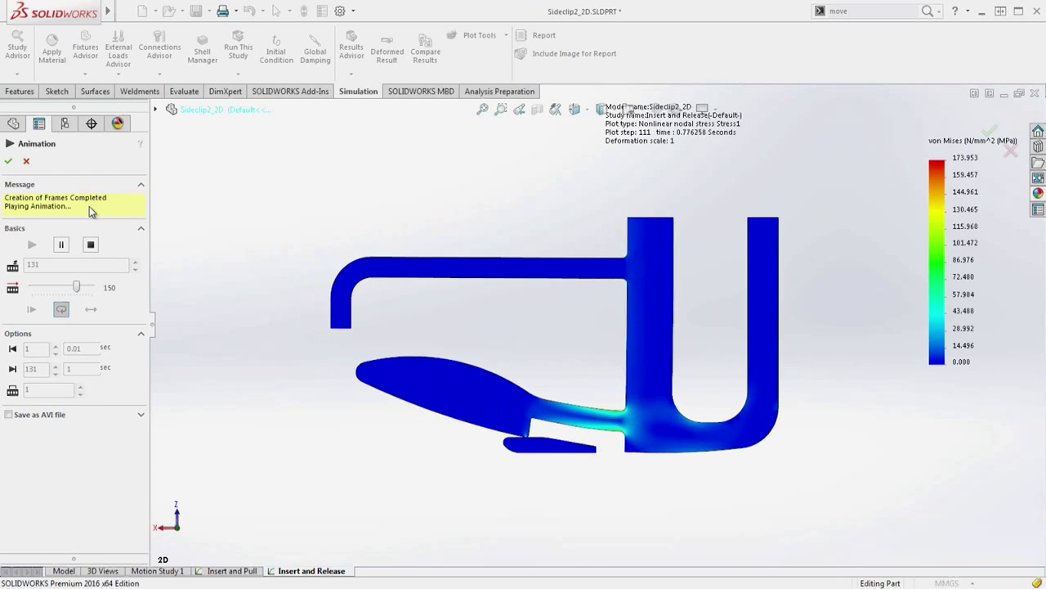
pyautogui.click(25, 162)
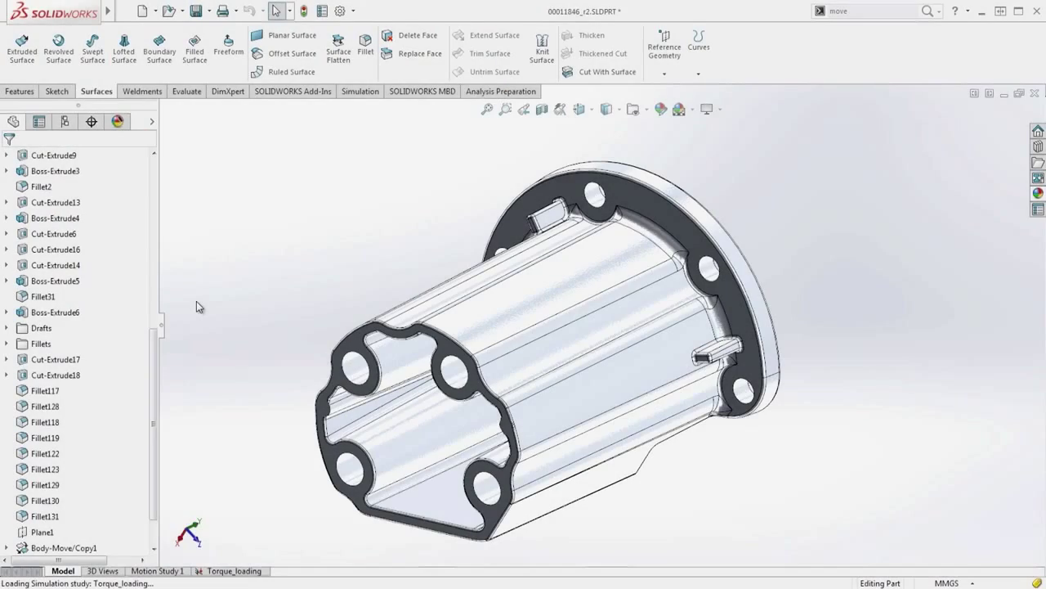
# Step: Switch to the Torque_loading study in isometric view and hide its load and fixture symbols
pyautogui.click(235, 571)
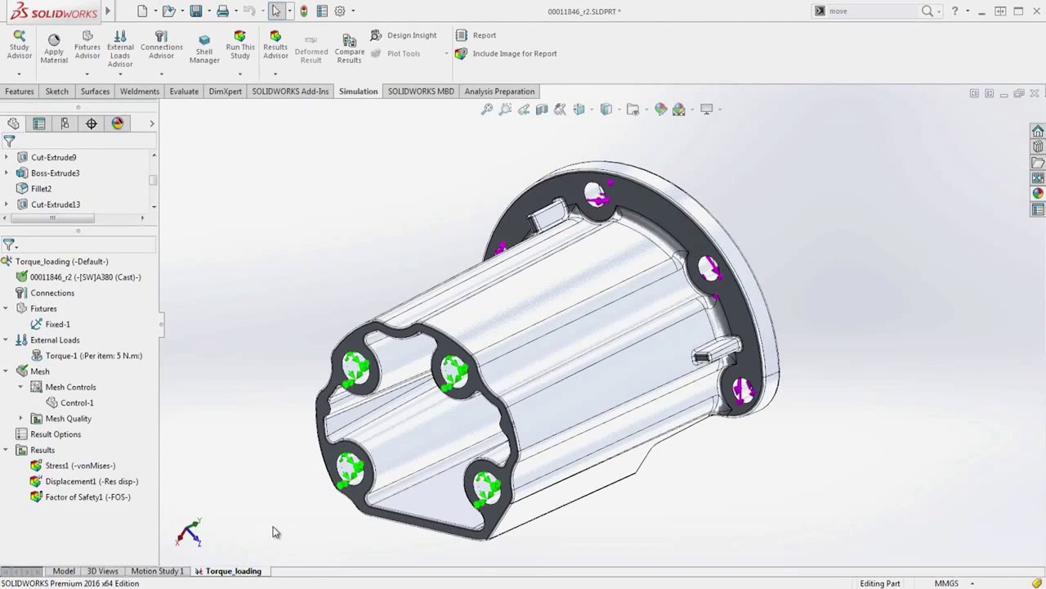
pyautogui.moveTo(278, 532); pyautogui.dragTo(286, 511, button='middle')
pyautogui.hotkey('ctrl', '7')
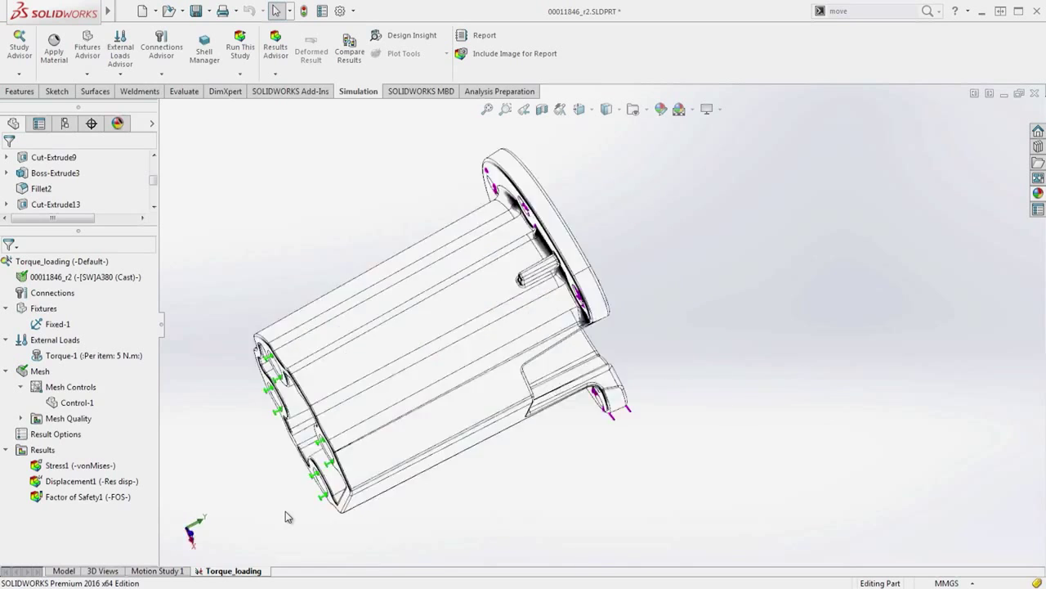
pyautogui.click(635, 108)
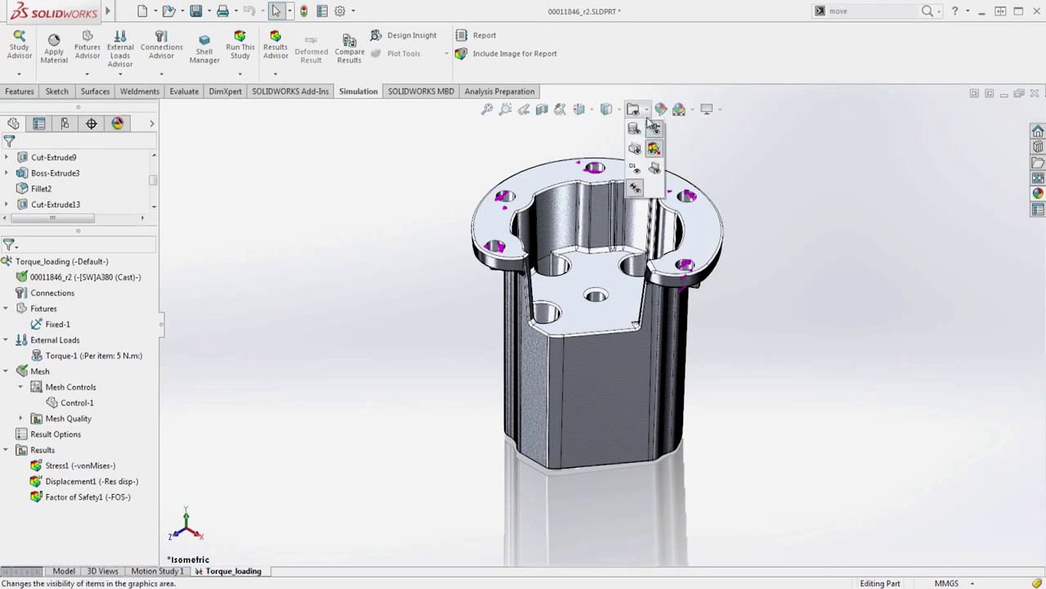
pyautogui.click(654, 325)
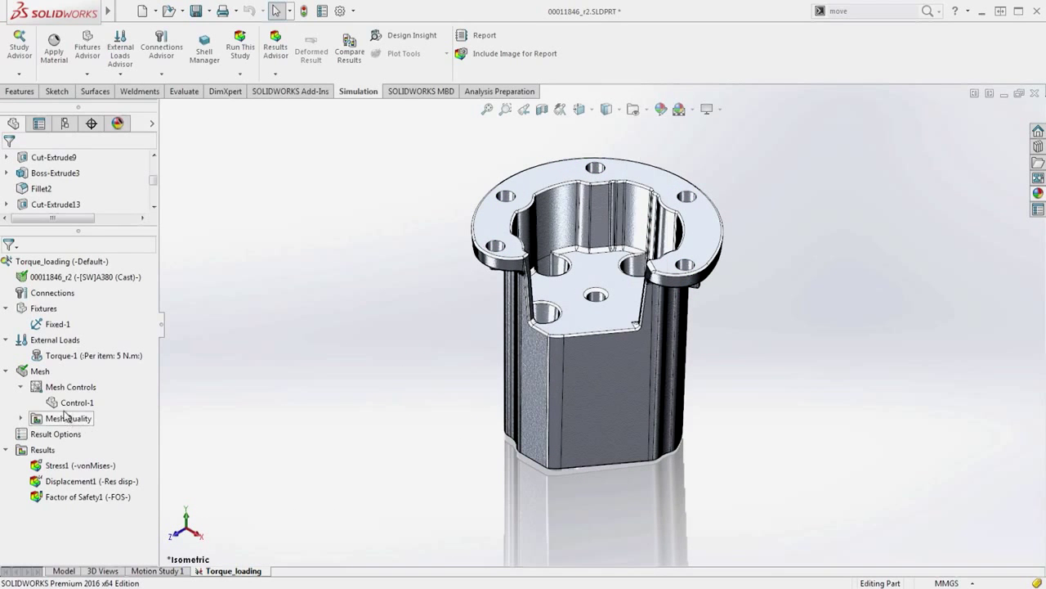
# Step: Show the Mesh Quality1 plot so the housing displays its tetrahedral mesh
pyautogui.click(21, 417)
pyautogui.rightClick(64, 435)
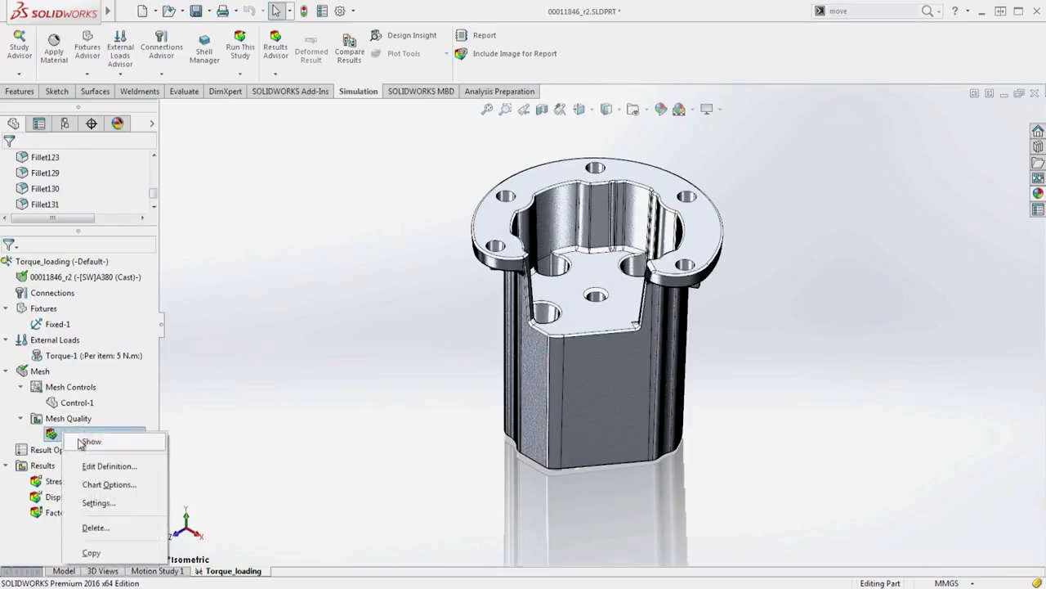
pyautogui.click(78, 439)
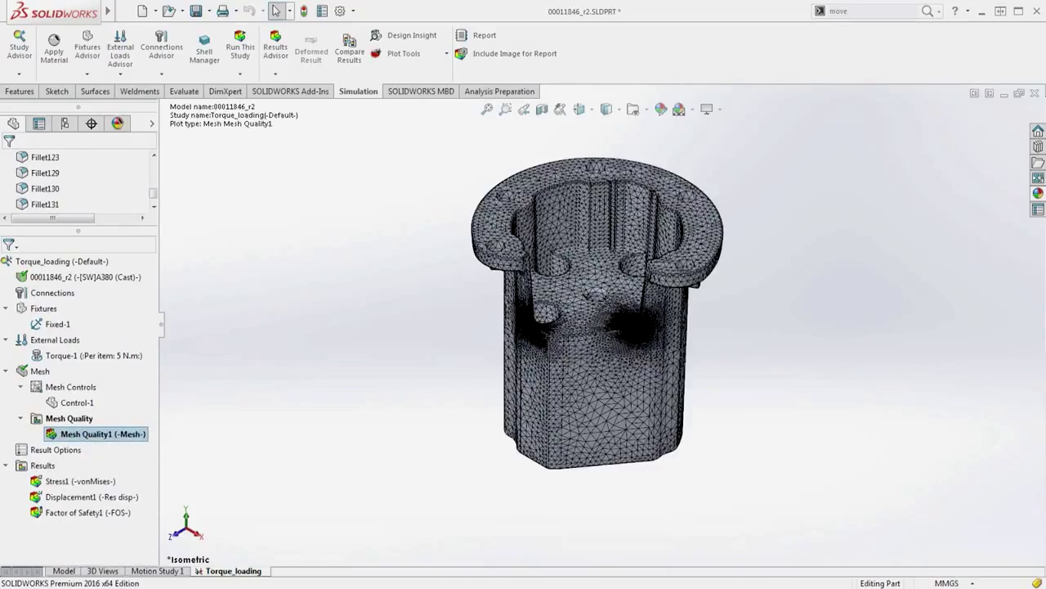
pyautogui.scroll(-10, 552, 329)
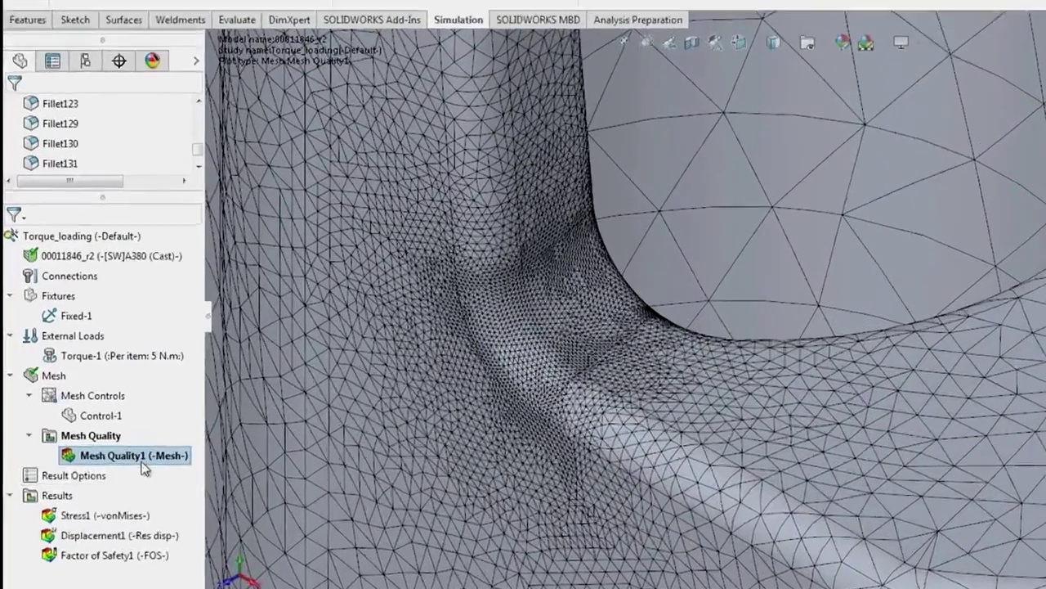
pyautogui.rightClick(96, 433)
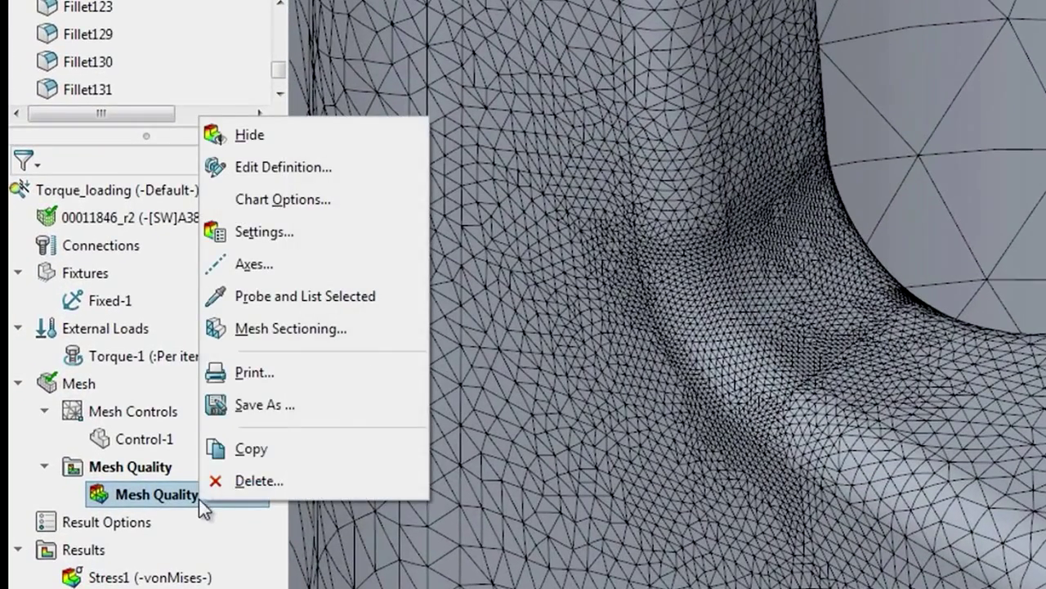
pyautogui.click(240, 332)
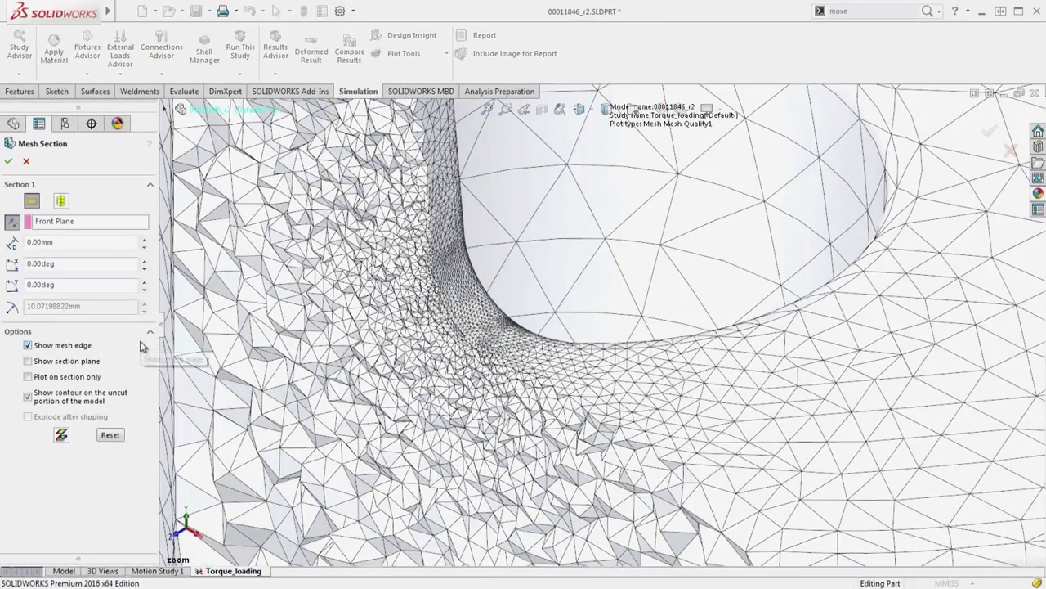
pyautogui.moveTo(523, 327); pyautogui.dragTo(471, 304, button='middle')
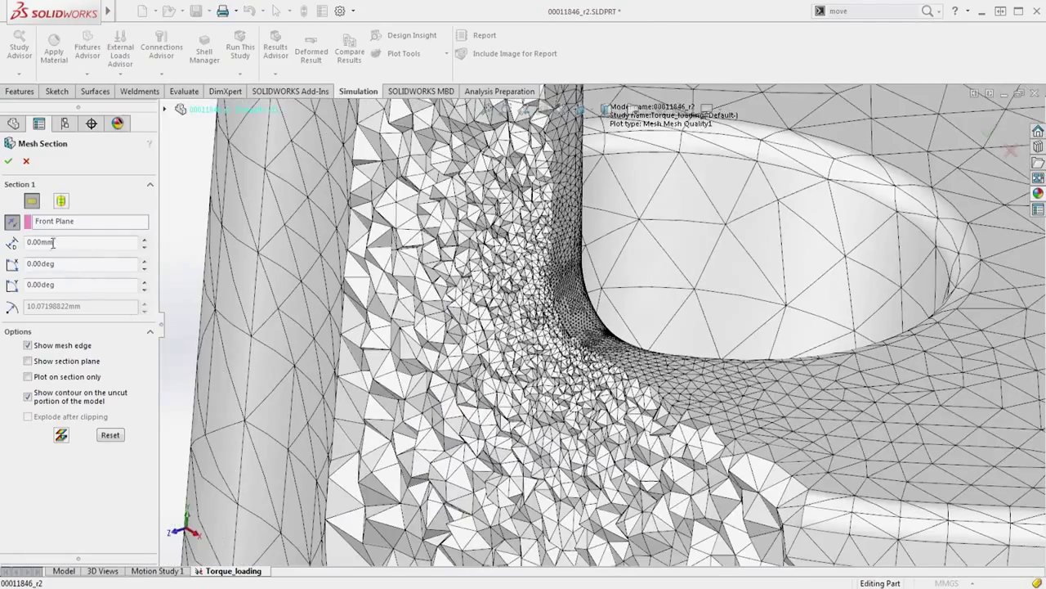
pyautogui.click(25, 161)
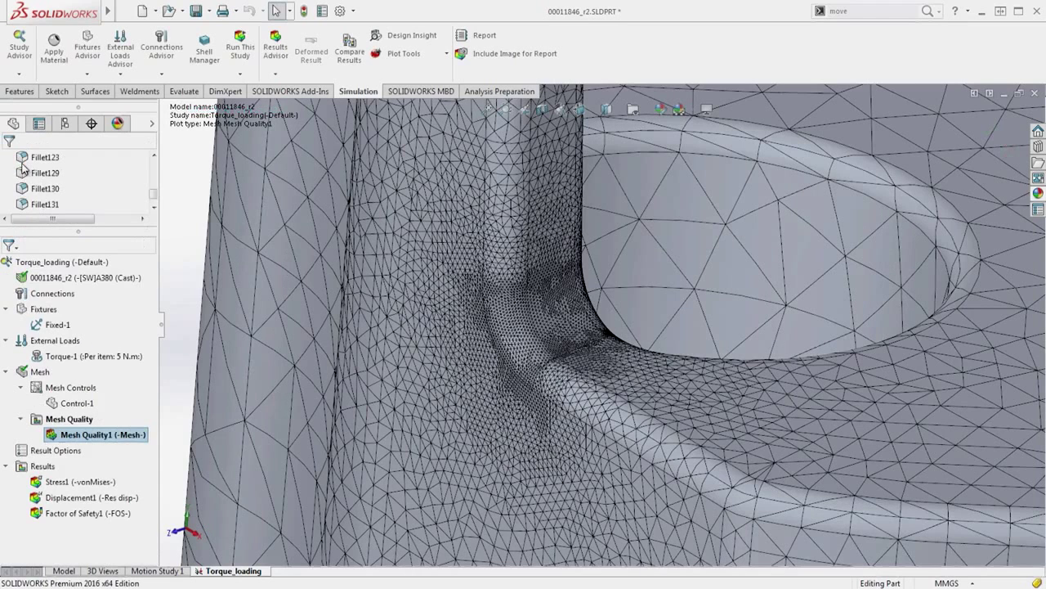
pyautogui.click(50, 481)
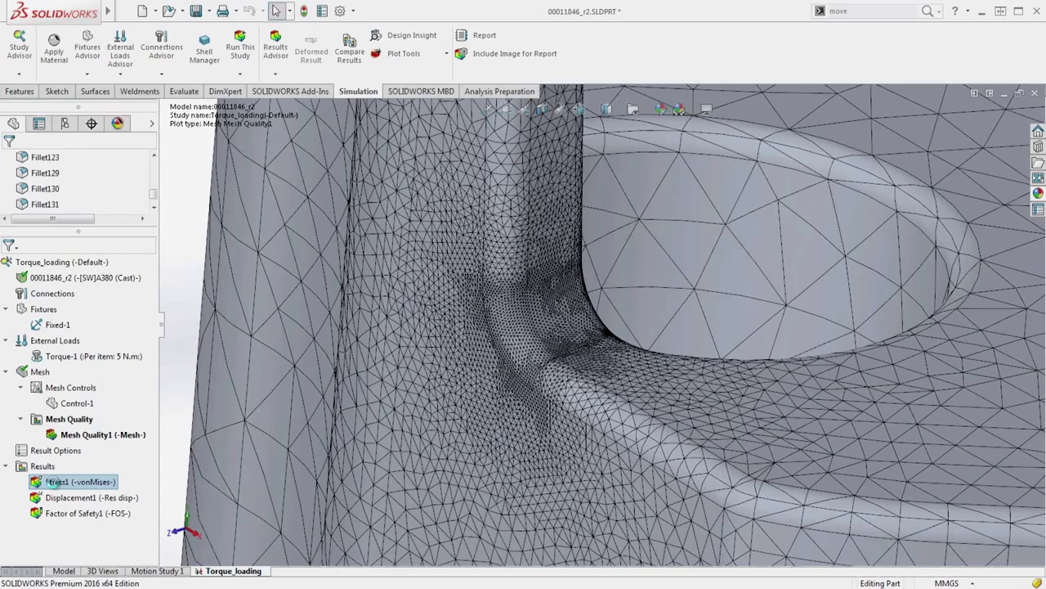
# Step: Mesh-section the Stress1 von Mises plot with mesh edges shown, zoom in, then close it
pyautogui.doubleClick(51, 481)
pyautogui.rightClick(56, 488)
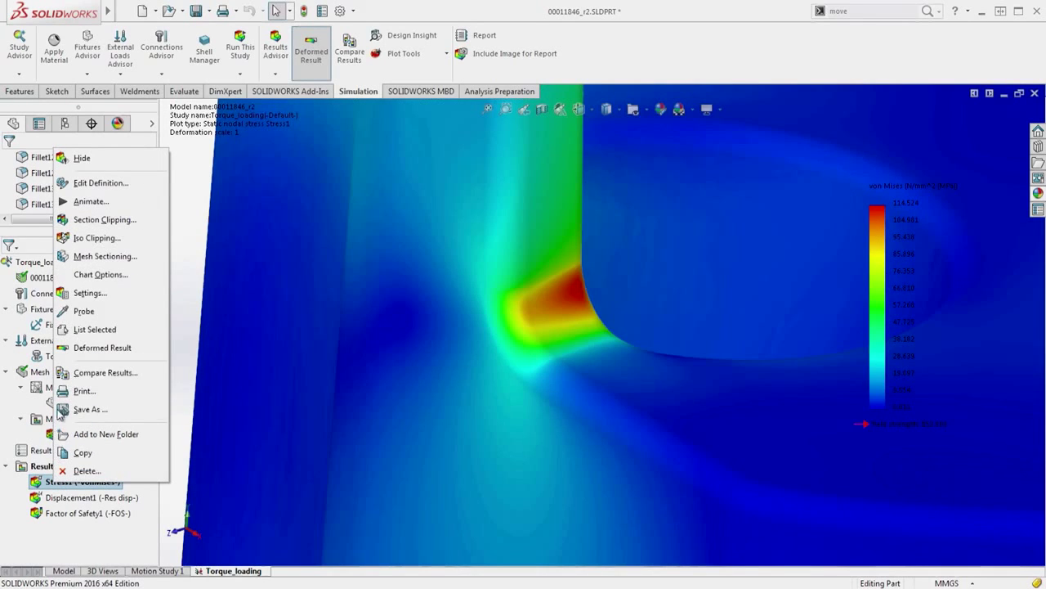
pyautogui.click(79, 256)
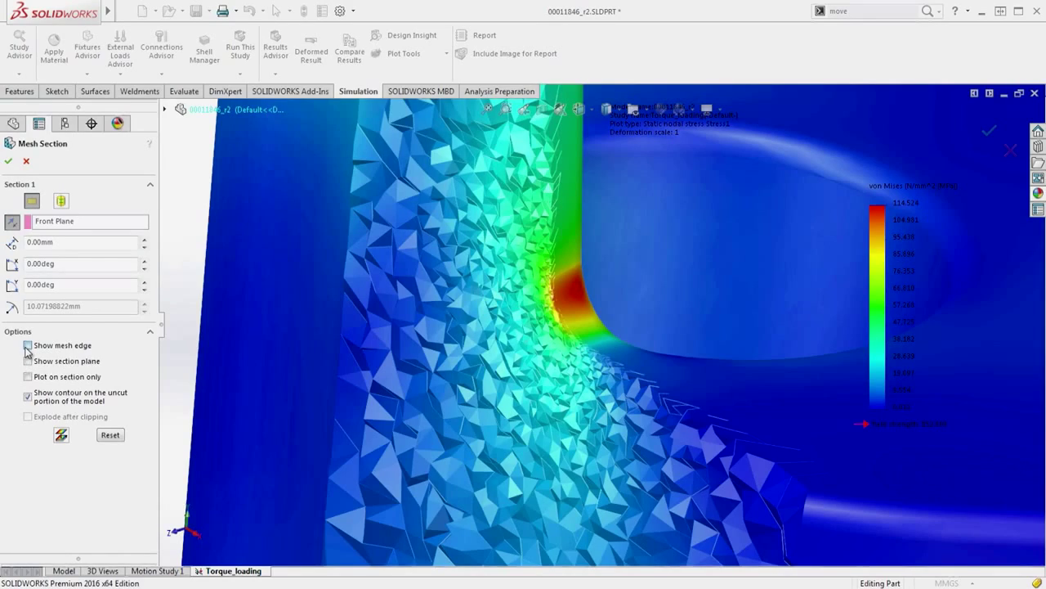
pyautogui.click(28, 346)
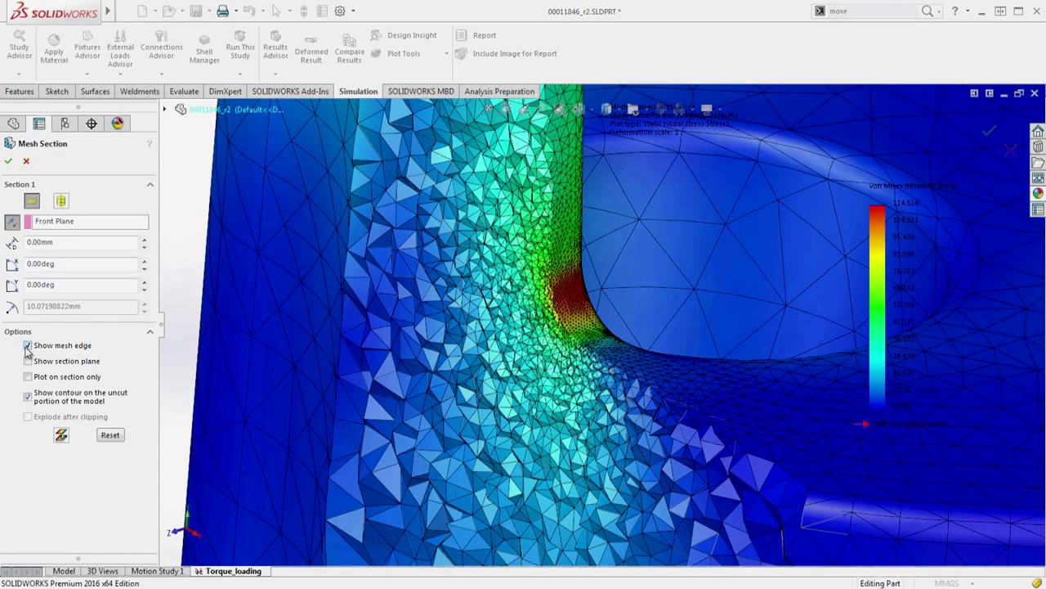
pyautogui.scroll(-8, 556, 323)
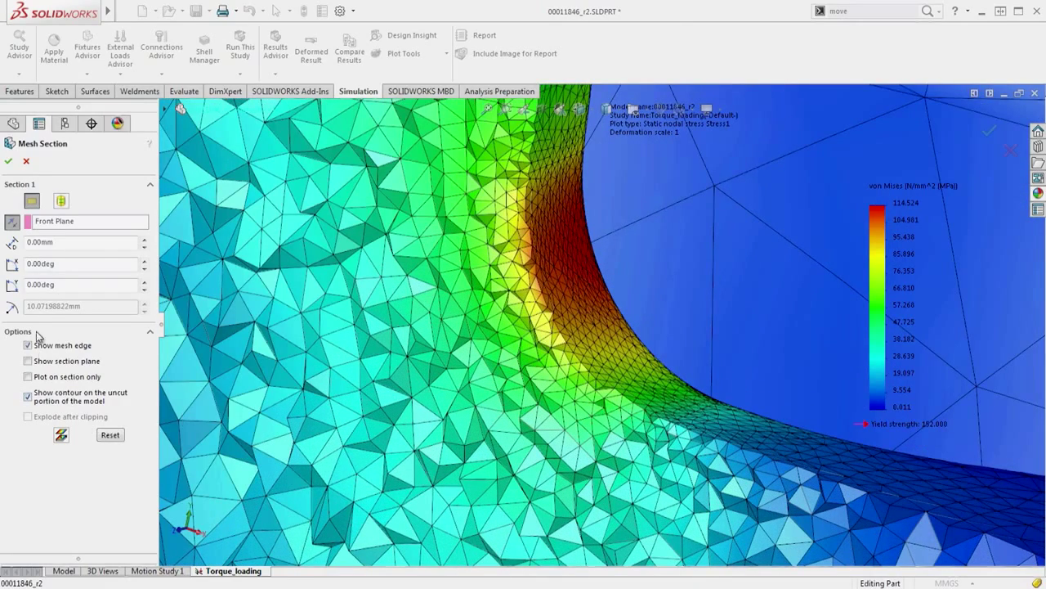
pyautogui.click(26, 162)
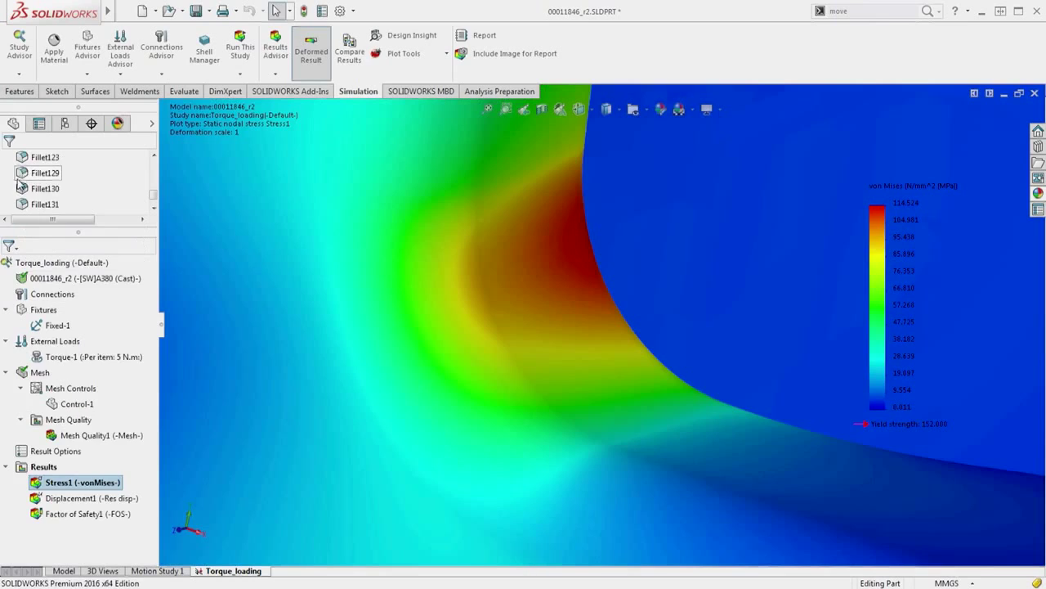
# Step: Section-clip the Stress1 plot with the mesh shown on the section plane, then close it
pyautogui.rightClick(47, 487)
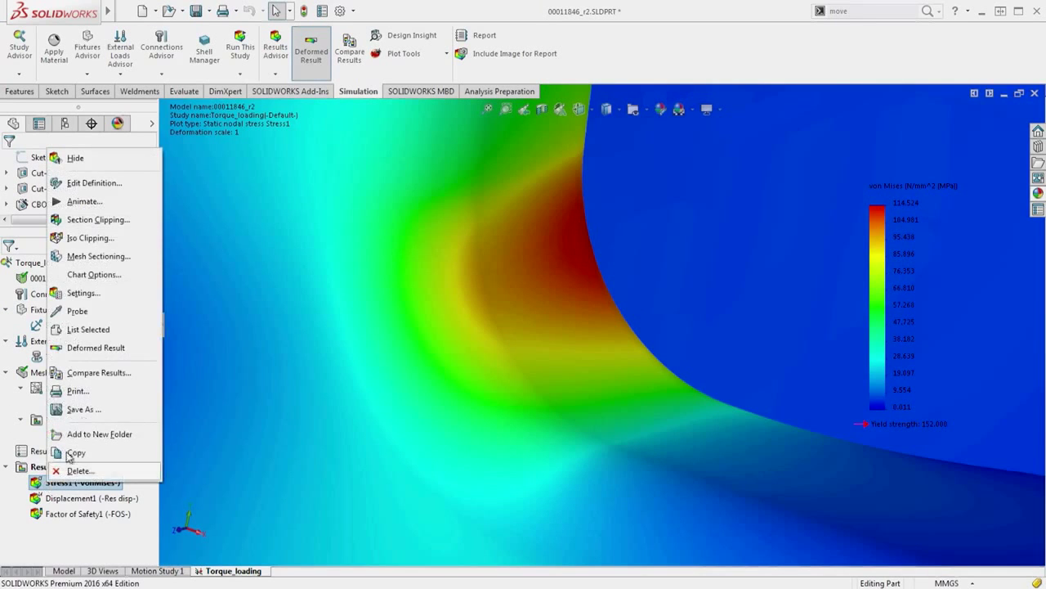
pyautogui.click(92, 222)
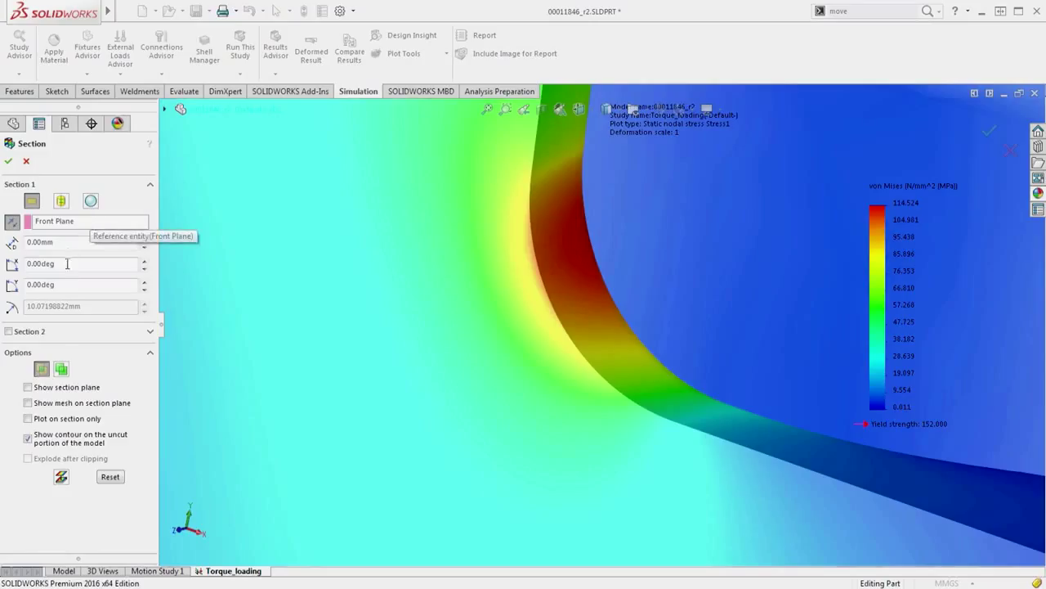
pyautogui.click(28, 403)
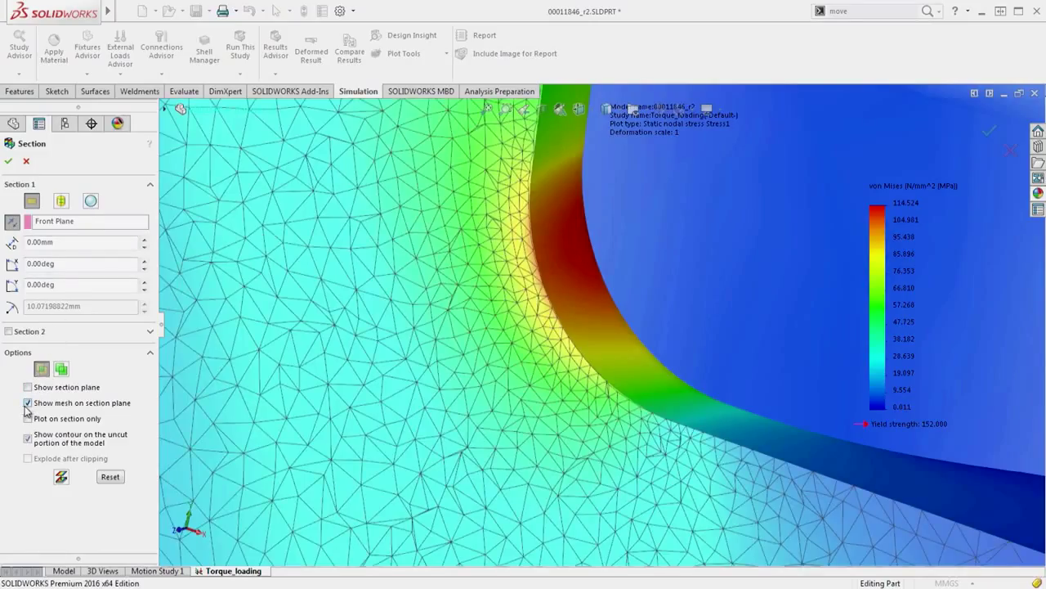
pyautogui.moveTo(274, 347)
pyautogui.mouseDown(button='middle')
pyautogui.moveTo(308, 334)
pyautogui.moveTo(261, 352)
pyautogui.mouseUp(button='middle')
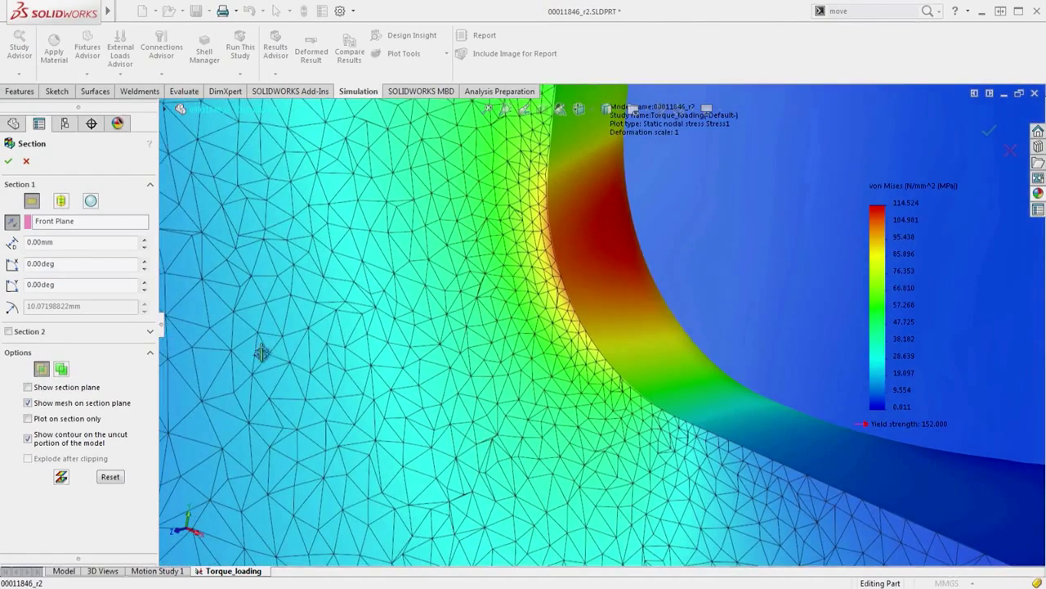
pyautogui.click(27, 162)
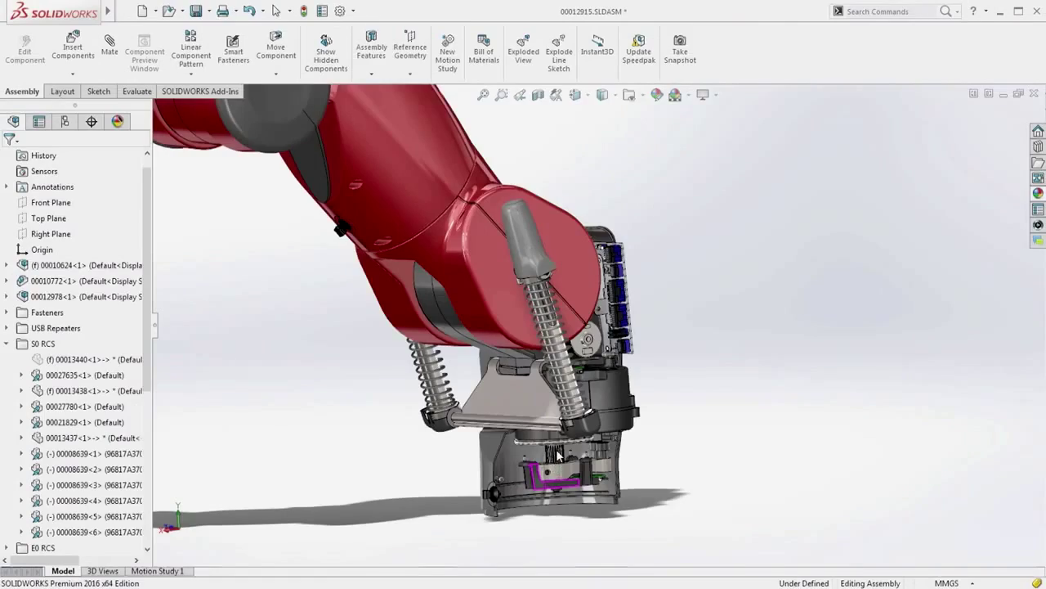
# Step: In Drive Shaft.SLDPRT, confirm the Custom Thread4 feature after CirPattern1
pyautogui.scroll(-5, 557, 450)
pyautogui.click(576, 423)
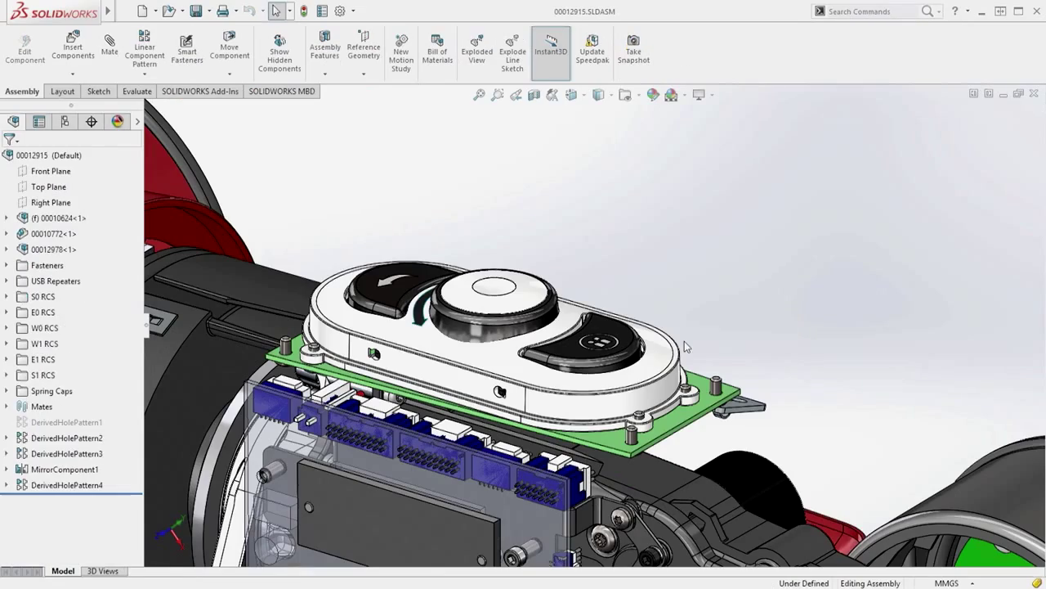
pyautogui.click(652, 364)
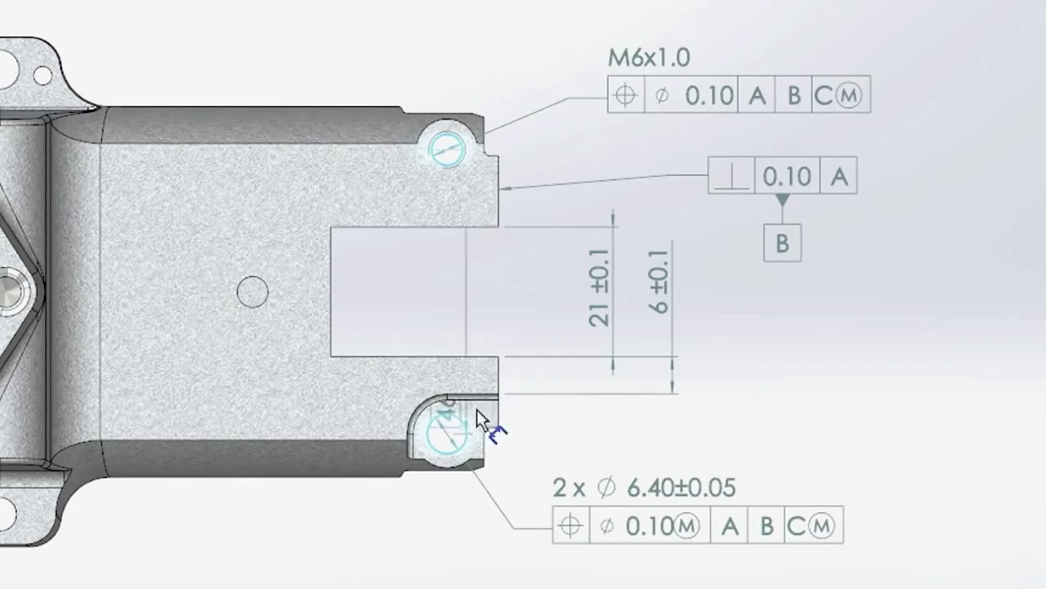
pyautogui.click(476, 413)
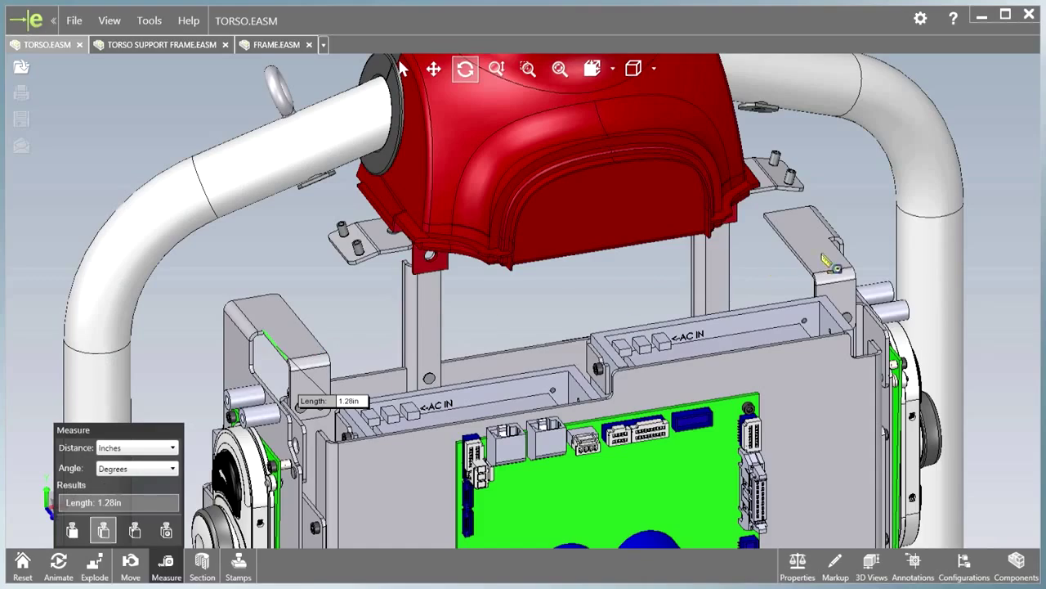
pyautogui.click(826, 299)
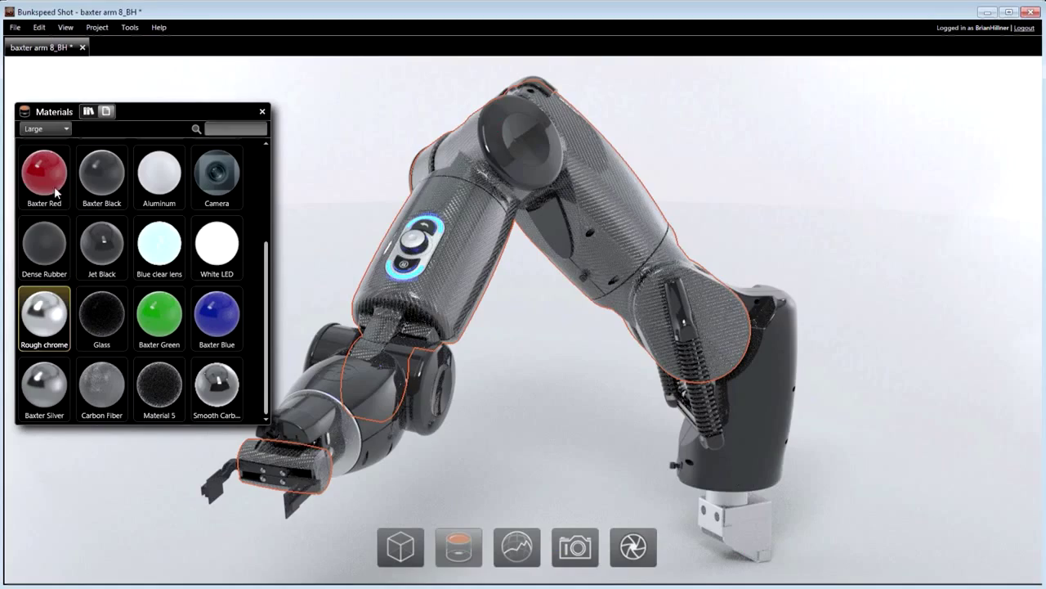
pyautogui.moveTo(44, 171); pyautogui.dragTo(467, 288)
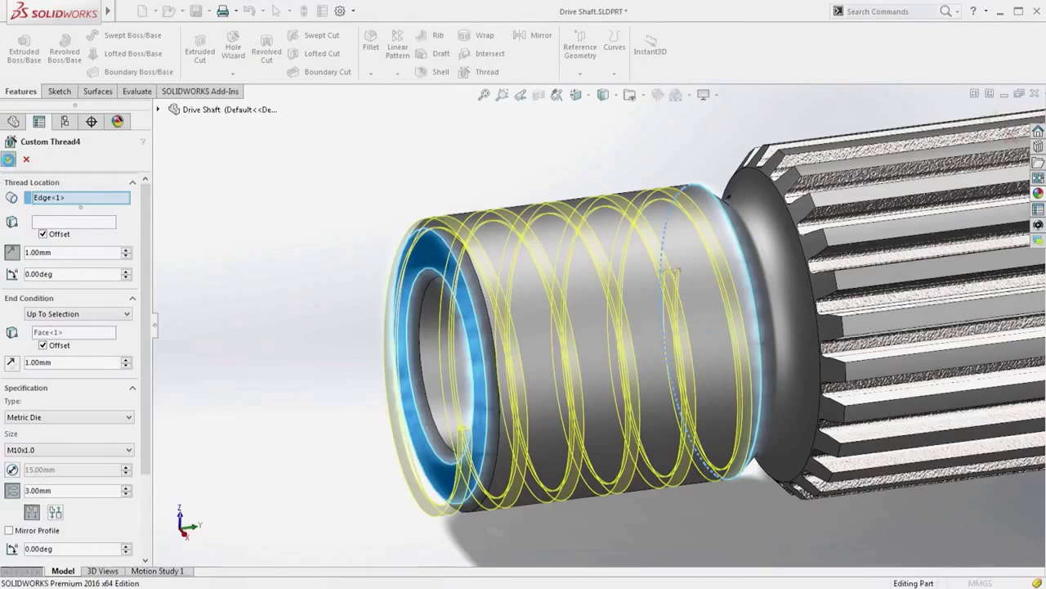
pyautogui.click(18, 88)
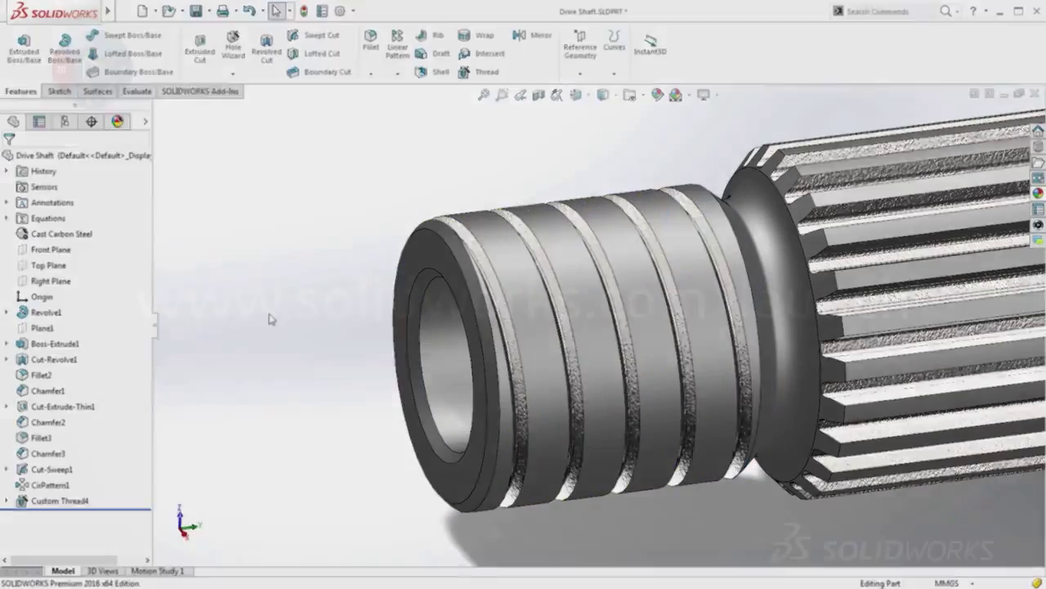